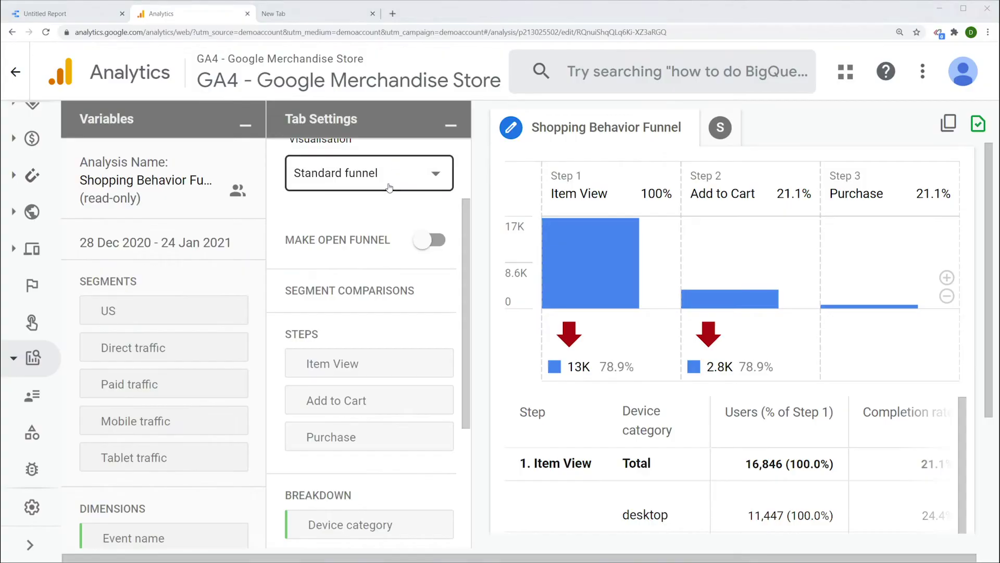
# - Change the Shopping Behavior Funnel visualisation to Trended funnel
pyautogui.click(389, 188)
pyautogui.click(371, 211)
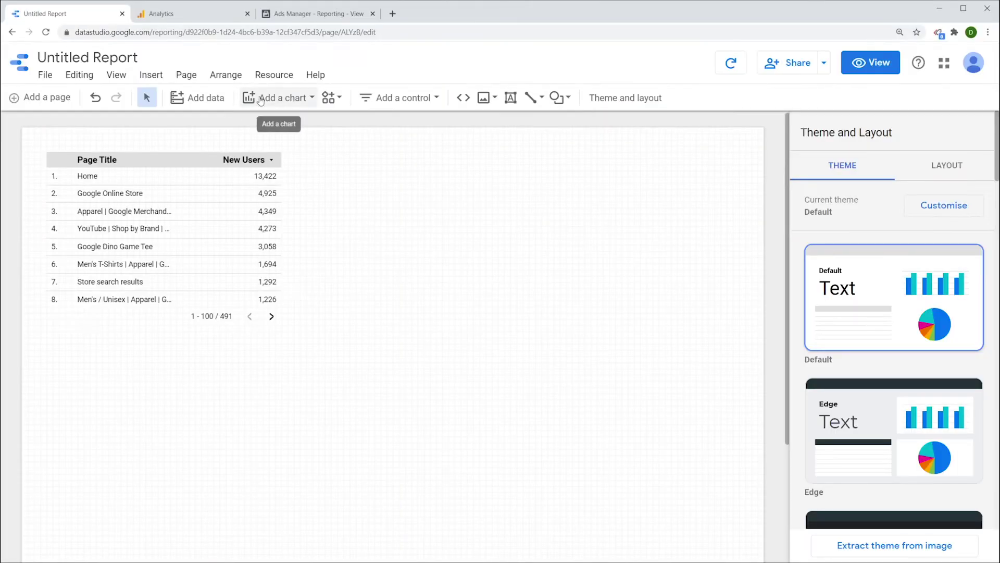
# - Add a time series chart to the report canvas
pyautogui.click(261, 102)
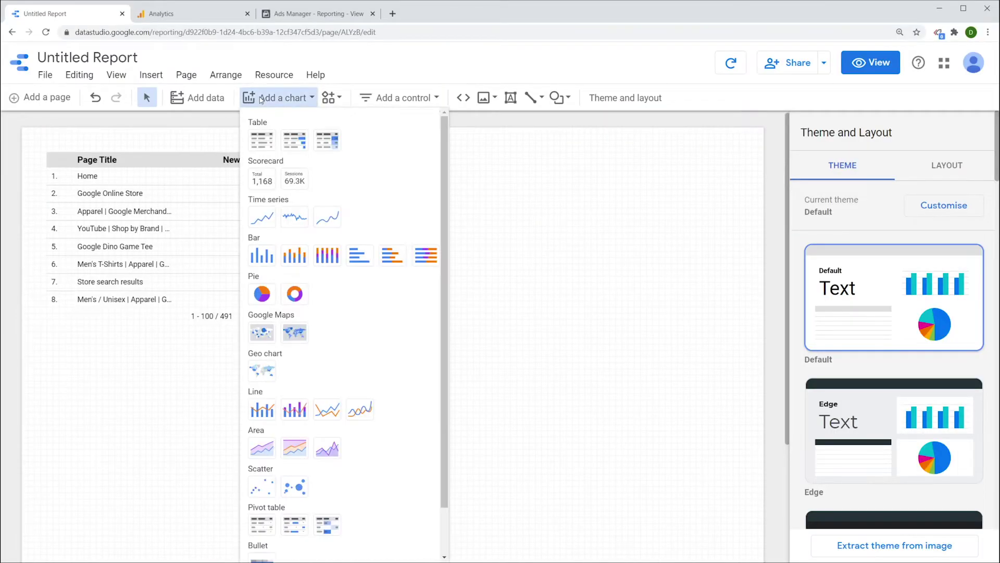
pyautogui.click(302, 222)
pyautogui.click(341, 139)
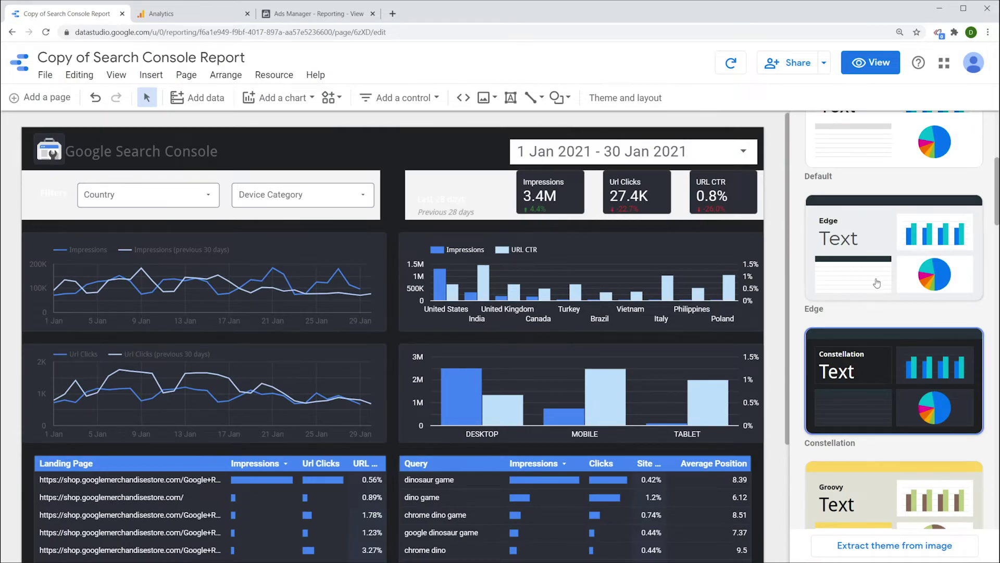
# - Apply the Default theme, preview the report in view mode, and expand the Device Category filter
pyautogui.click(877, 282)
pyautogui.scroll(3, 877, 282)
pyautogui.click(879, 266)
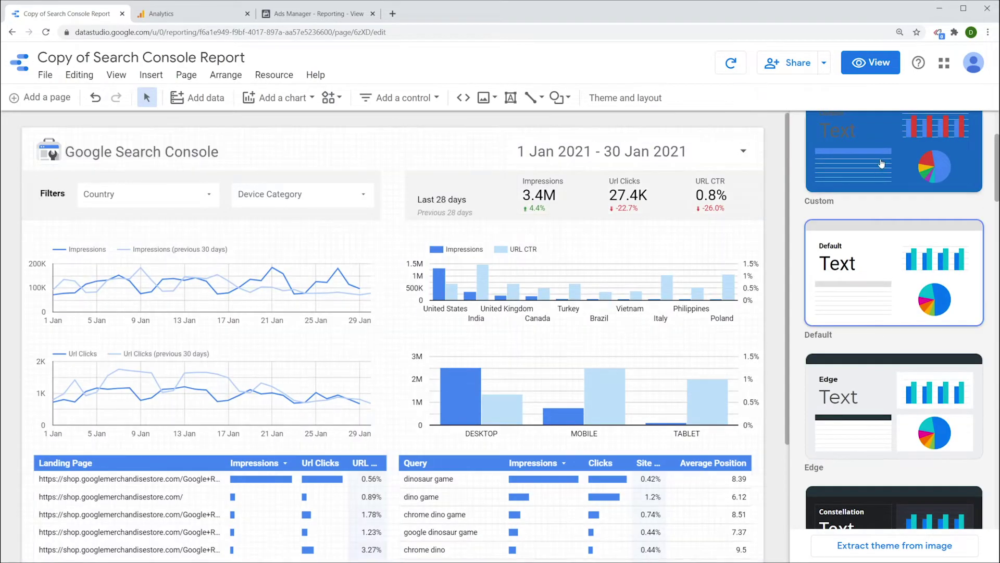
pyautogui.click(870, 62)
pyautogui.click(411, 171)
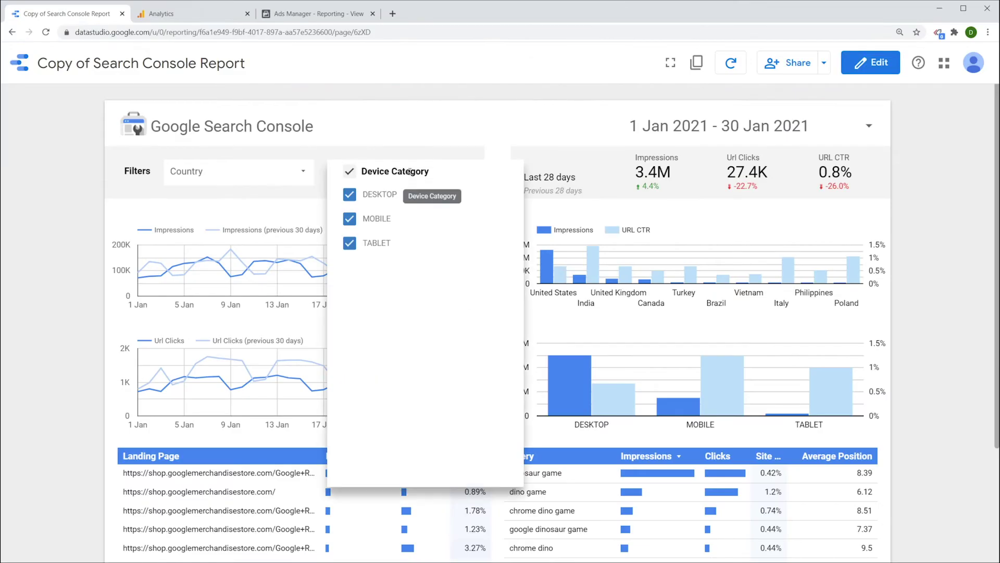
# - Uncheck MOBILE in the Device Category filter and start scheduling email delivery
pyautogui.click(349, 218)
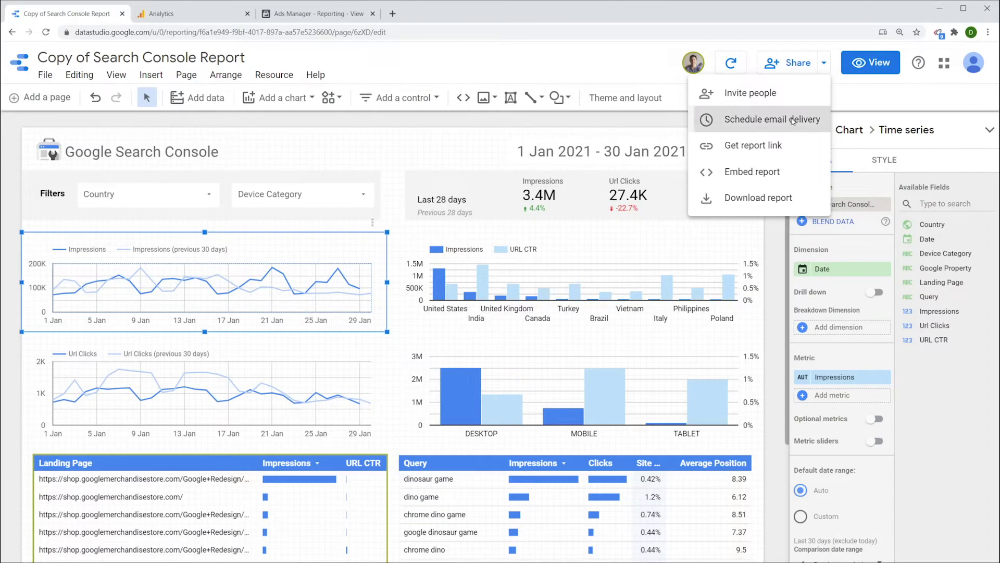
pyautogui.click(791, 120)
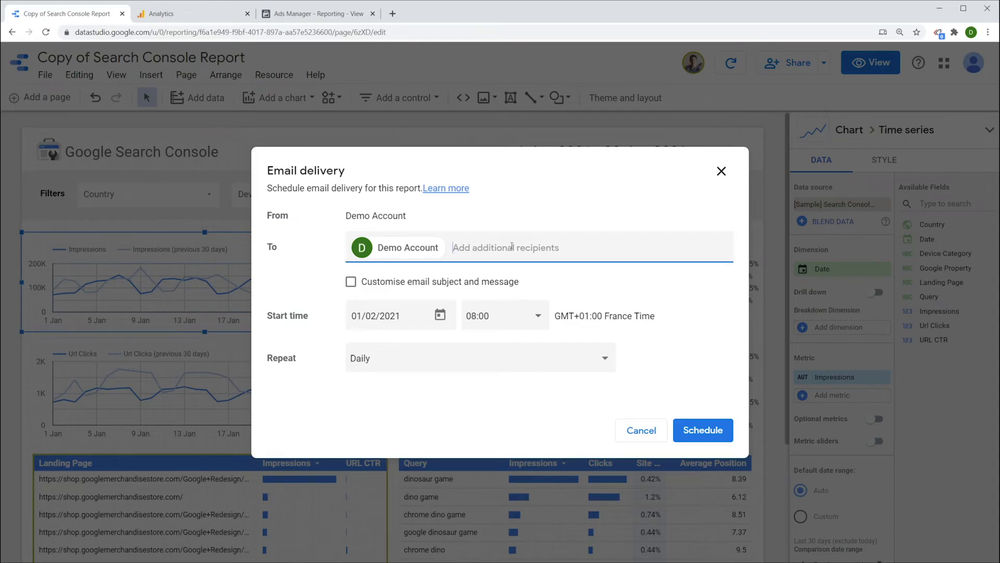
pyautogui.write('julian')
# - Add the suggested recipient, set start date 04/02/2021, and repeat Weekly on Thursday
pyautogui.click(484, 279)
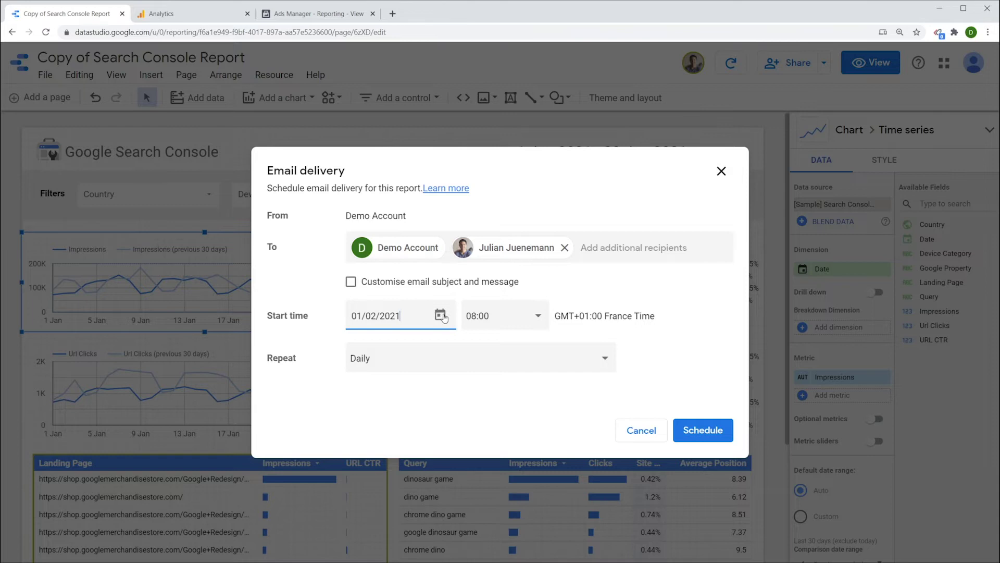
pyautogui.click(441, 315)
pyautogui.click(438, 189)
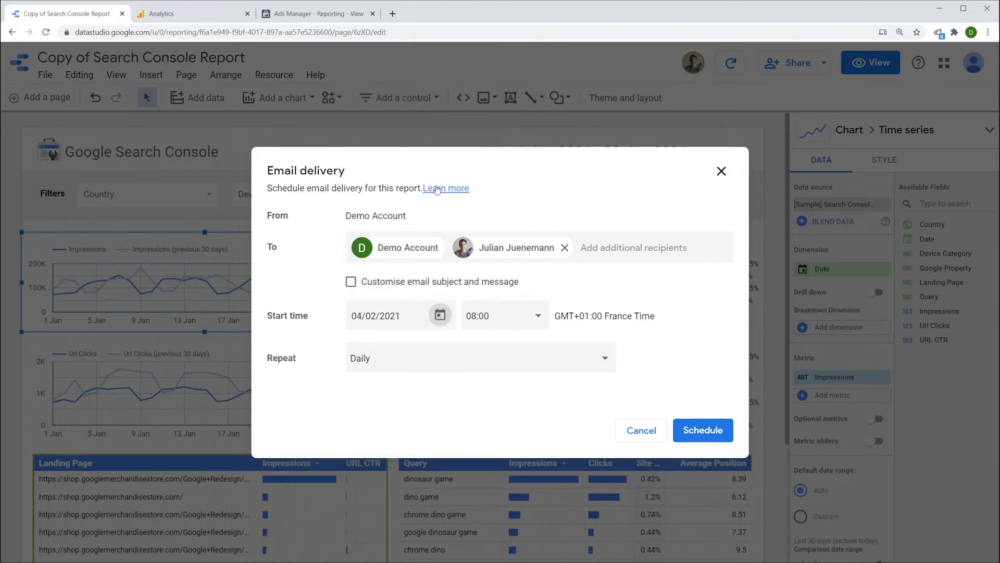
pyautogui.click(401, 364)
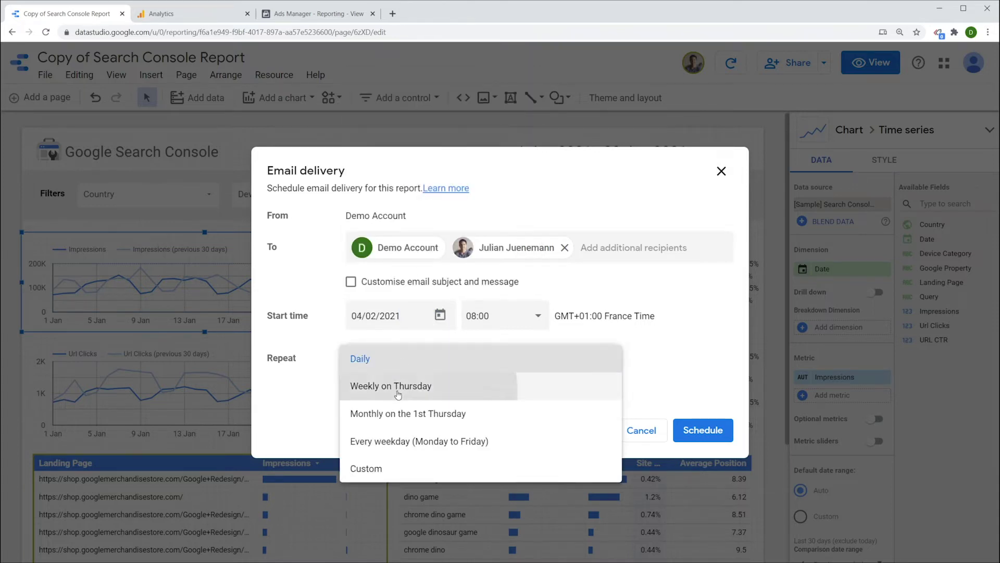
pyautogui.click(399, 387)
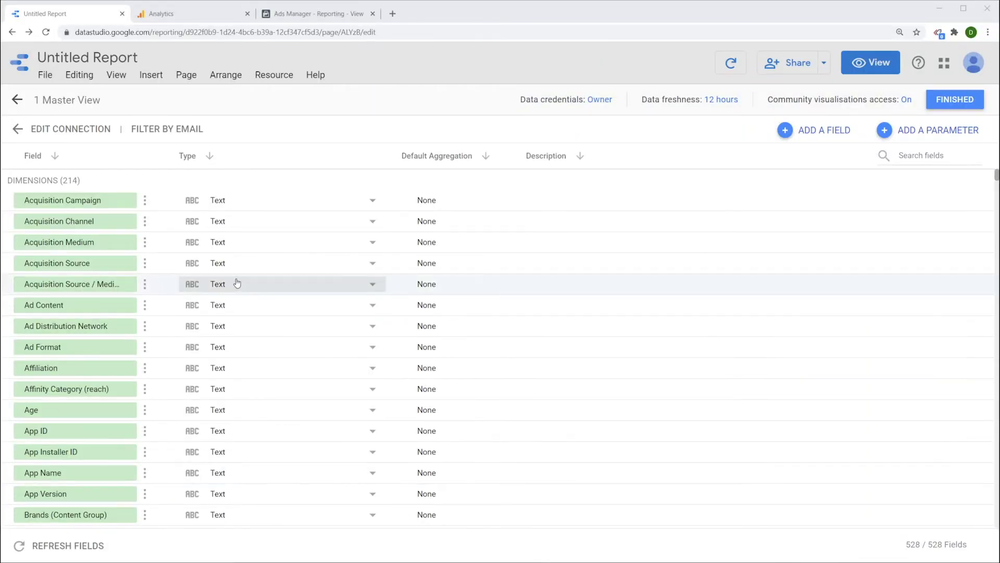
pyautogui.scroll(-3, 235, 284)
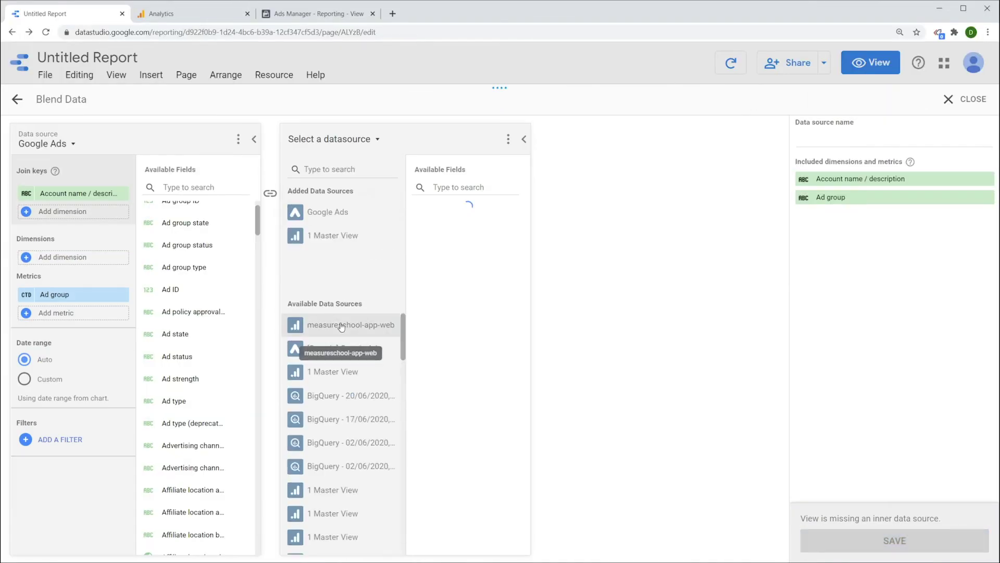
# - Choose 1 Master View as the second data source in the blend
pyautogui.click(337, 237)
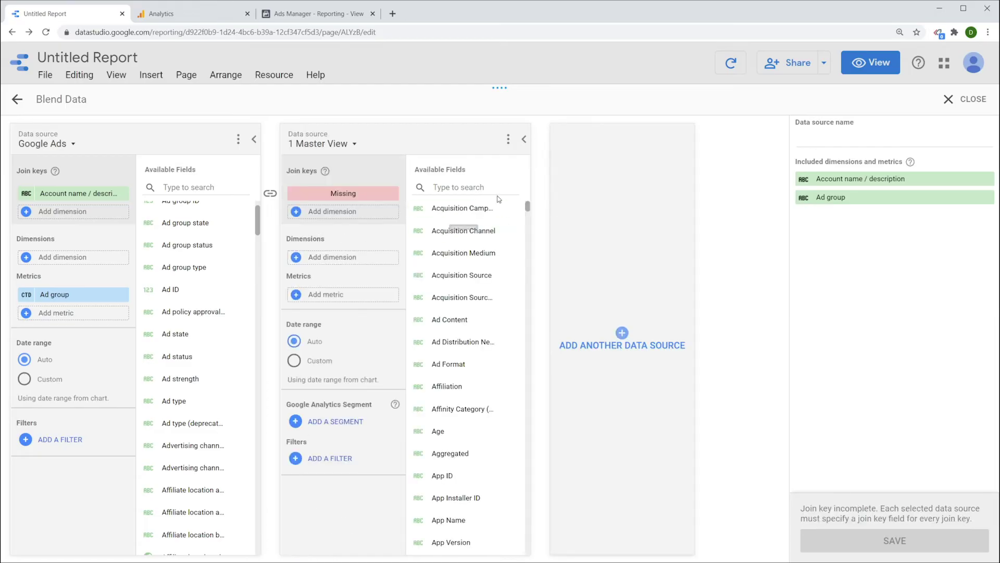